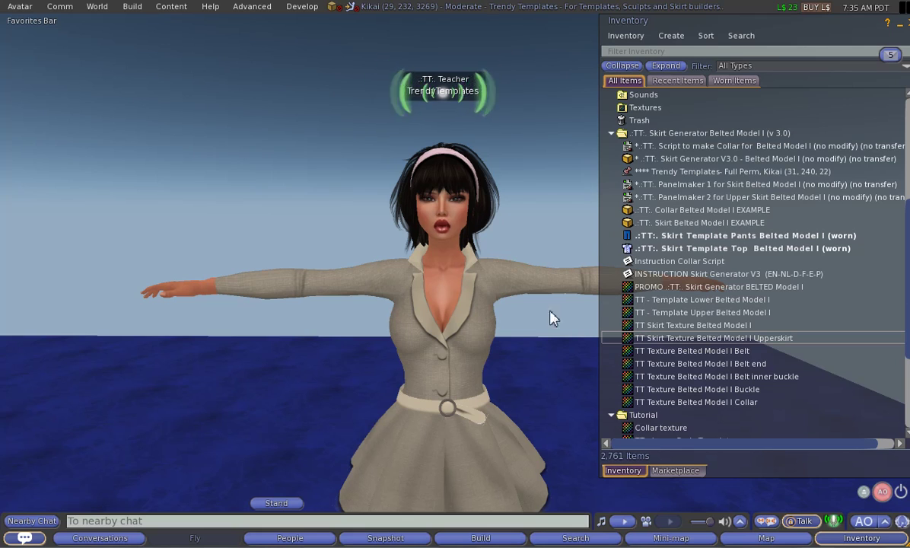
Open the collar attachment around the avatar's neck for editing
left_click_drag(474, 277, 421, 271, "alt")
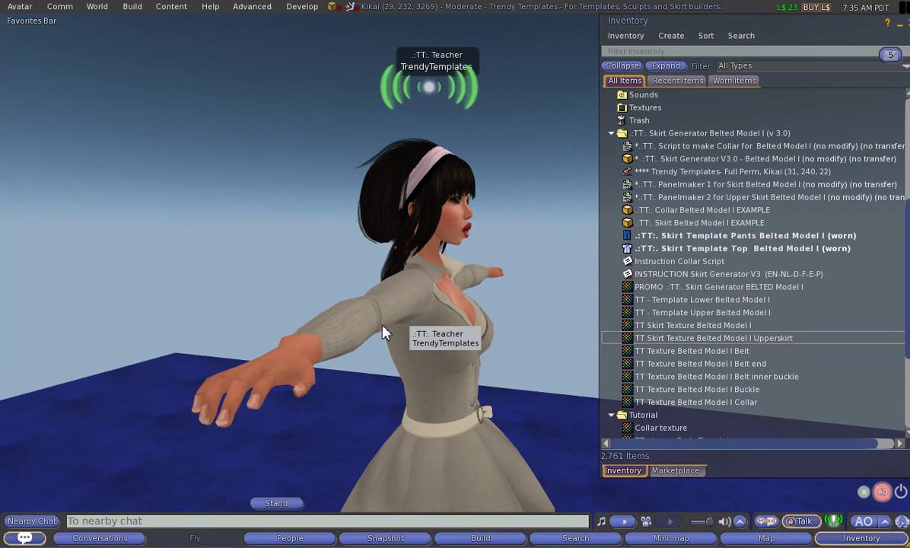
left_click(433, 371, "alt")
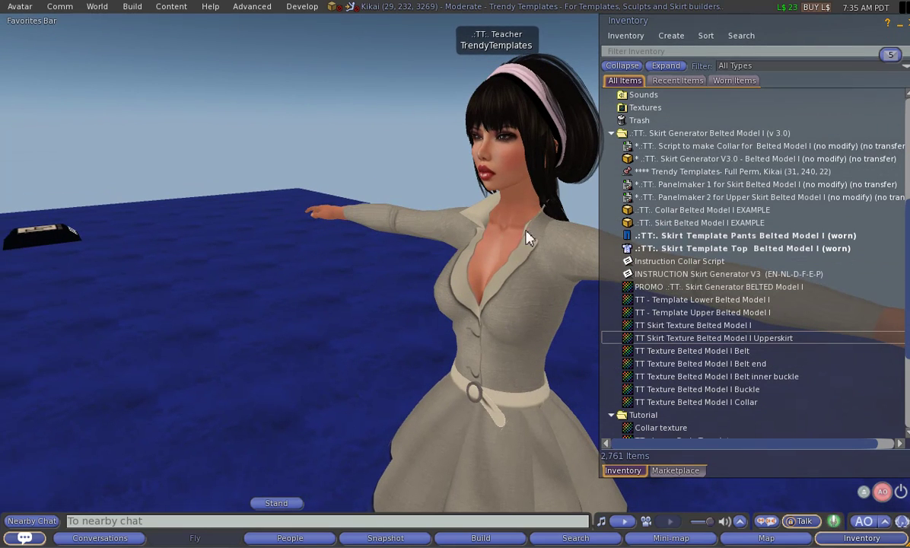
left_click_drag(534, 244, 462, 283)
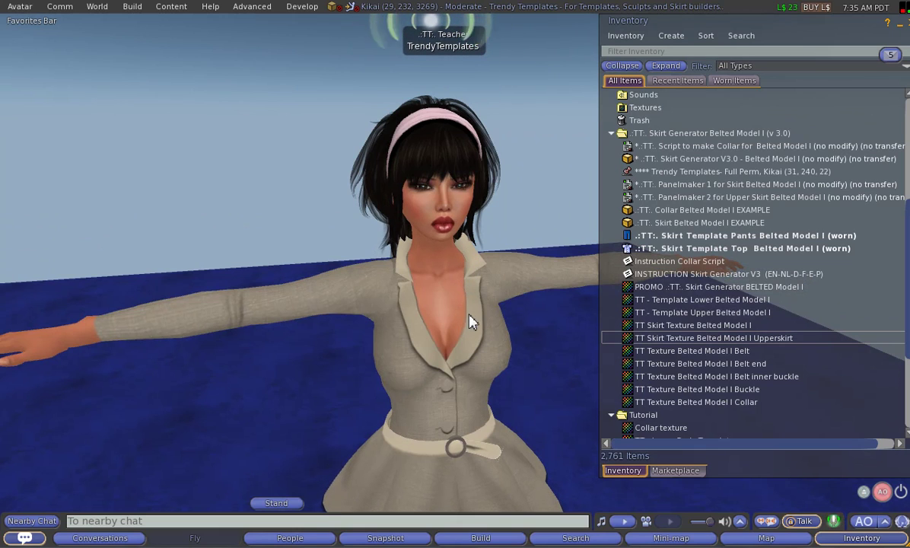
scroll(473, 309, "down", 1)
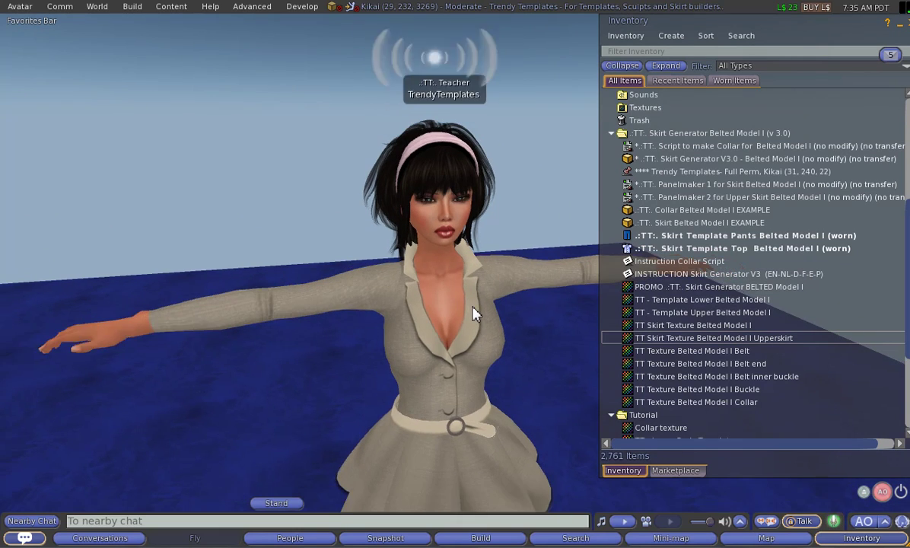
left_click_drag(466, 294, 456, 271)
scroll(457, 274, "up", 3)
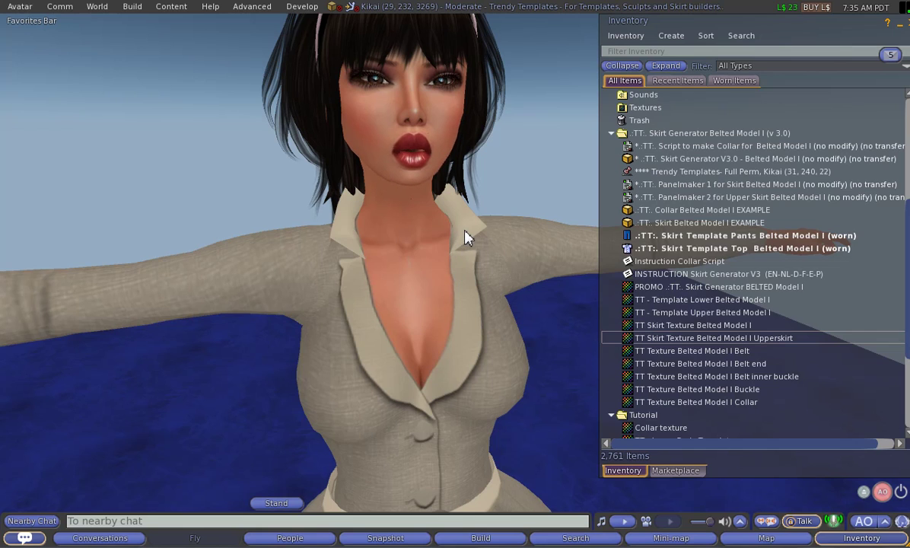
right_click(466, 235)
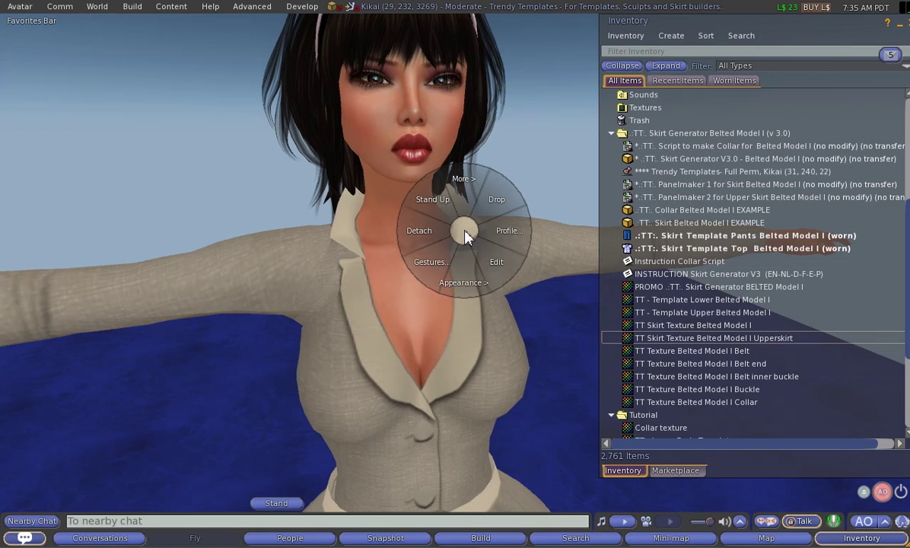
left_click(499, 263)
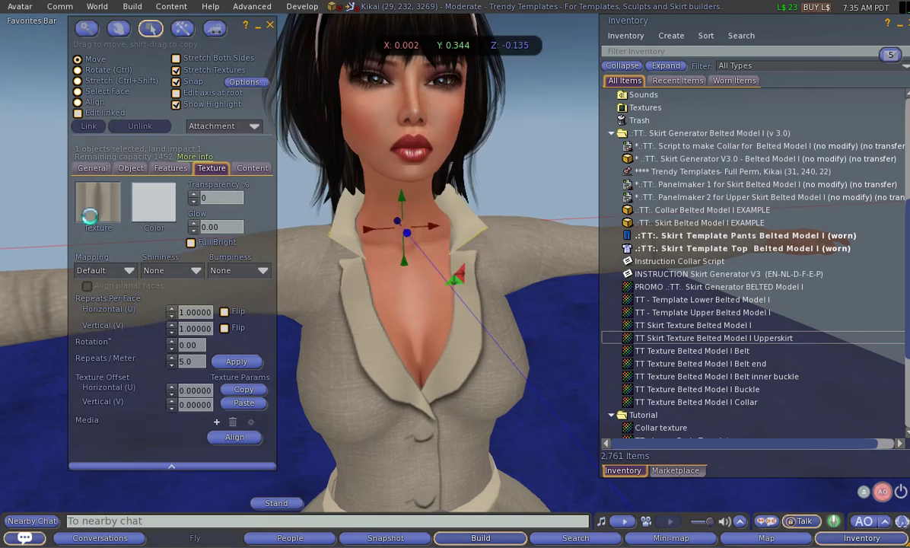
Add TT UV-Texture-Map.jpg from the Belted Model I folder as a local texture and apply it to the collar
left_click(85, 207)
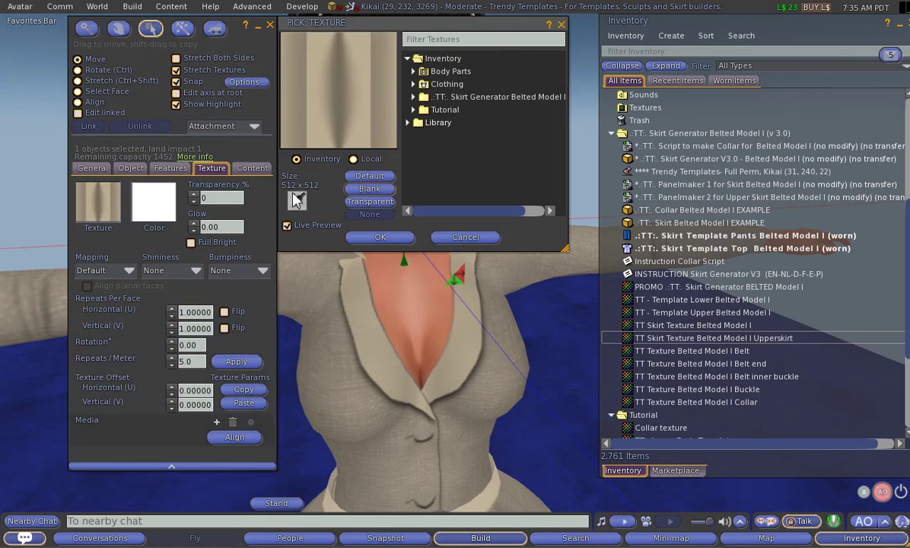
left_click(355, 159)
left_click(376, 178)
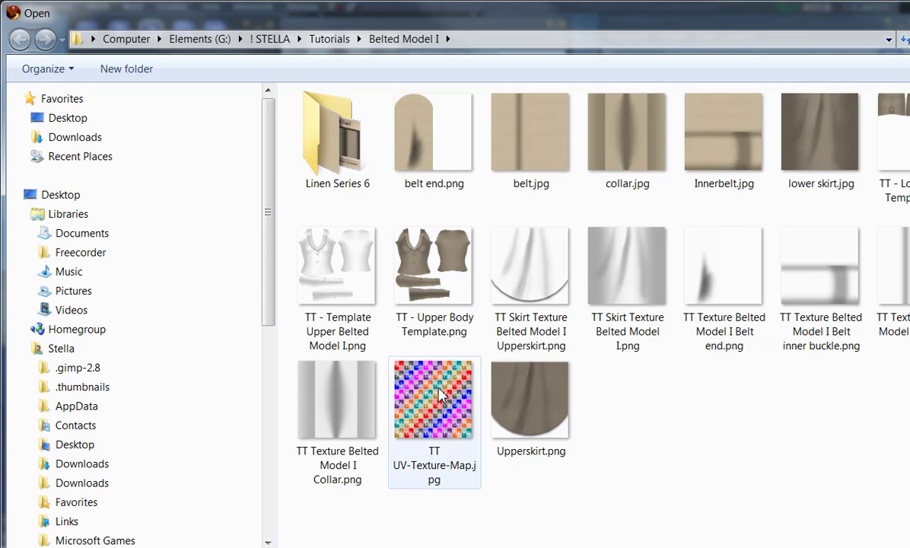
left_click(424, 462)
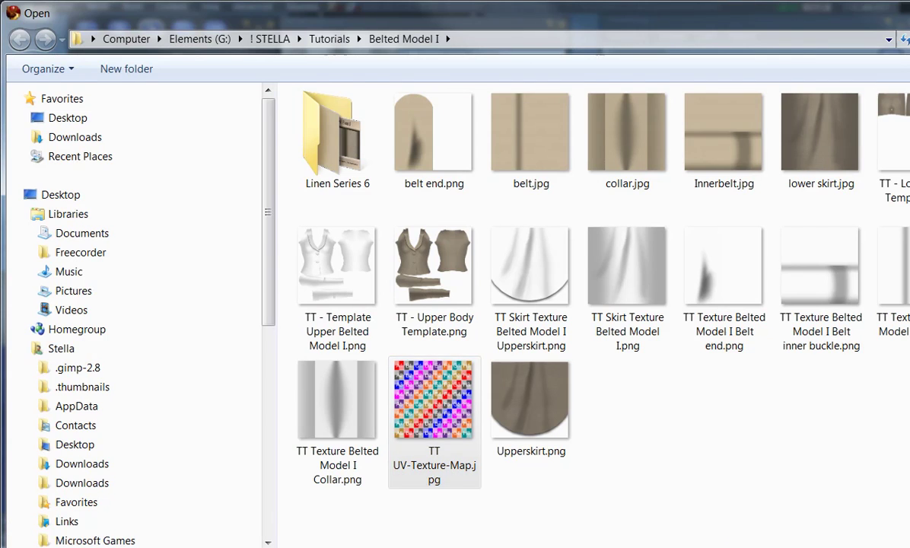
double_click(424, 462)
left_click(446, 152)
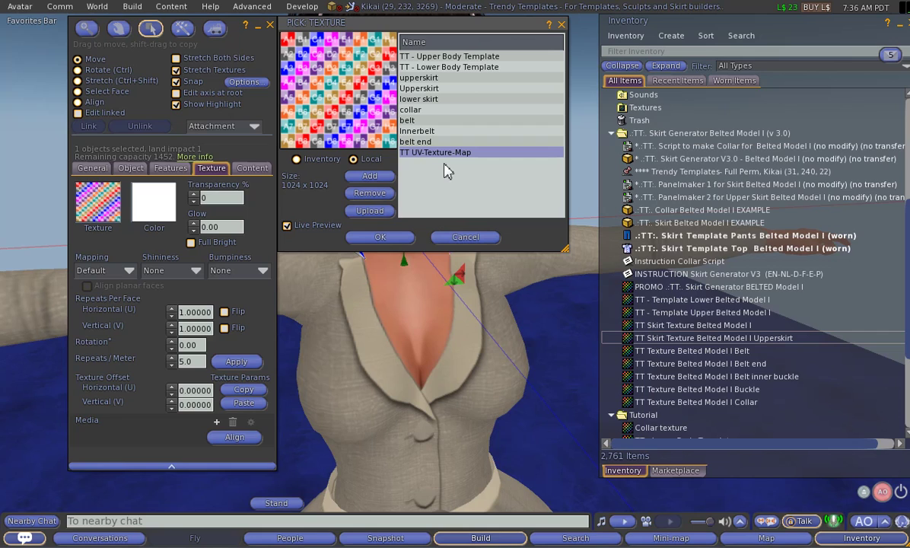
left_click(381, 238)
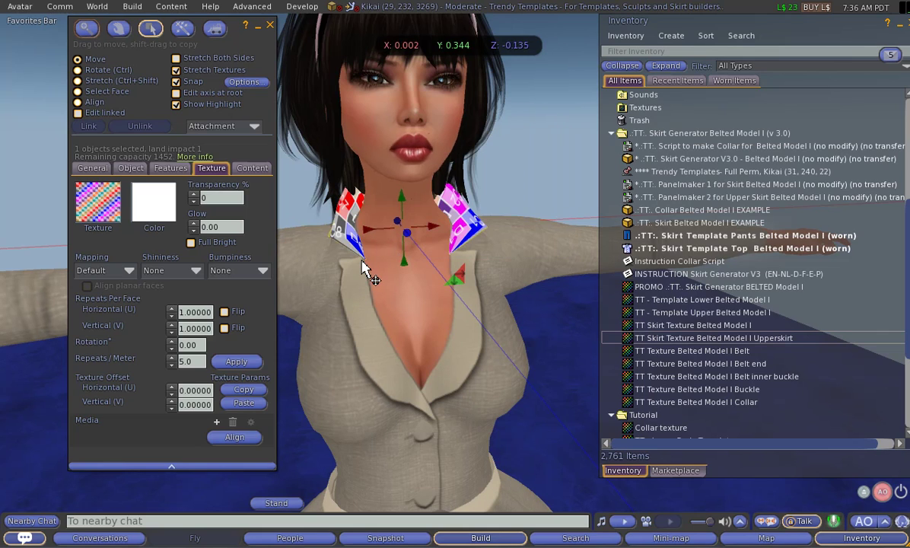
Close the object editing and inventory windows and examine the UV map tiles on the front of the collar
left_click(270, 27)
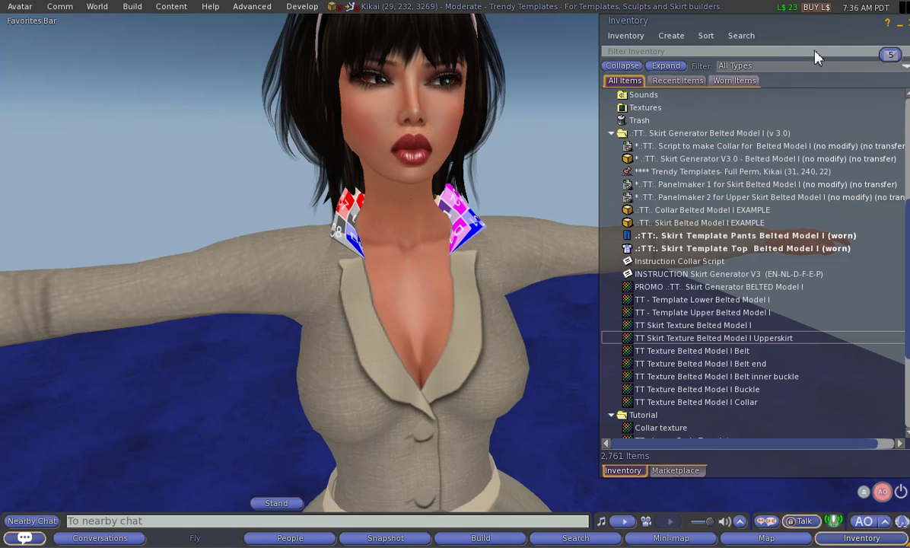
left_click(906, 23)
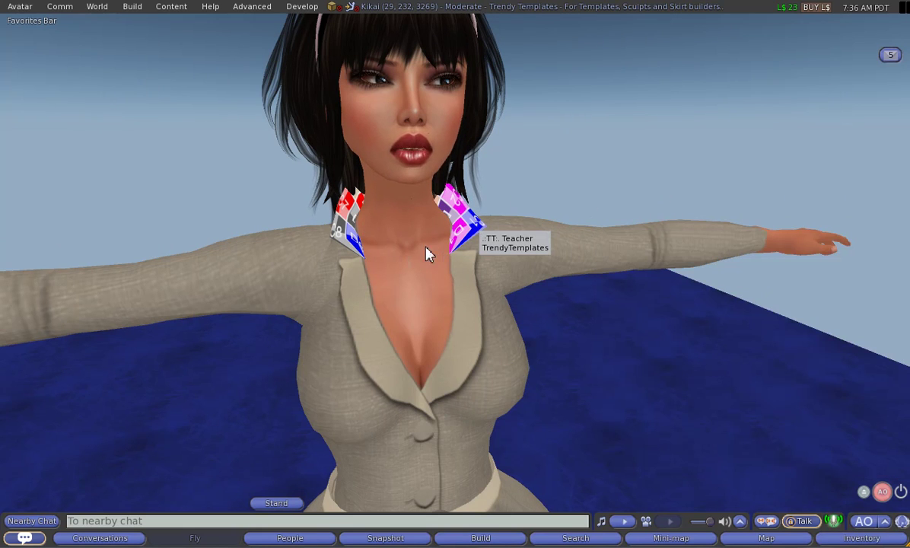
left_click_drag(406, 239, 484, 272)
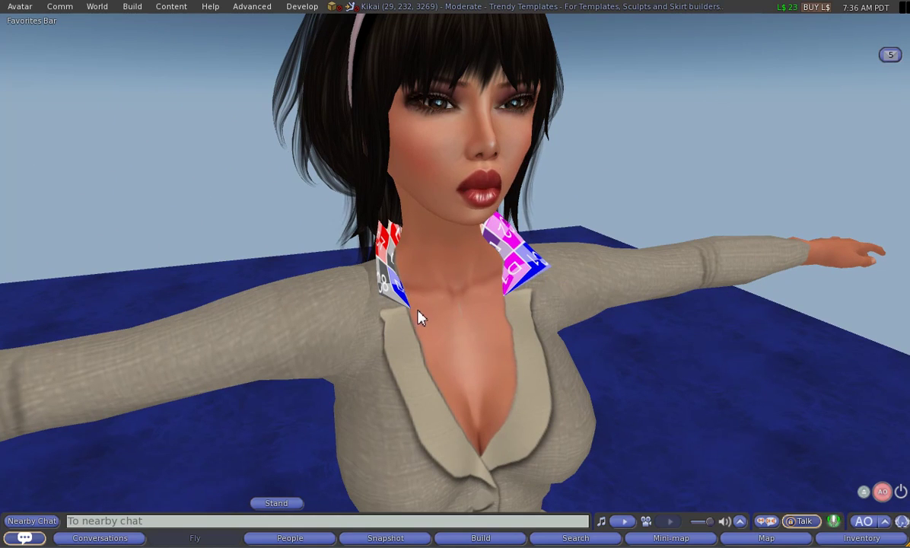
left_click_drag(421, 317, 459, 282)
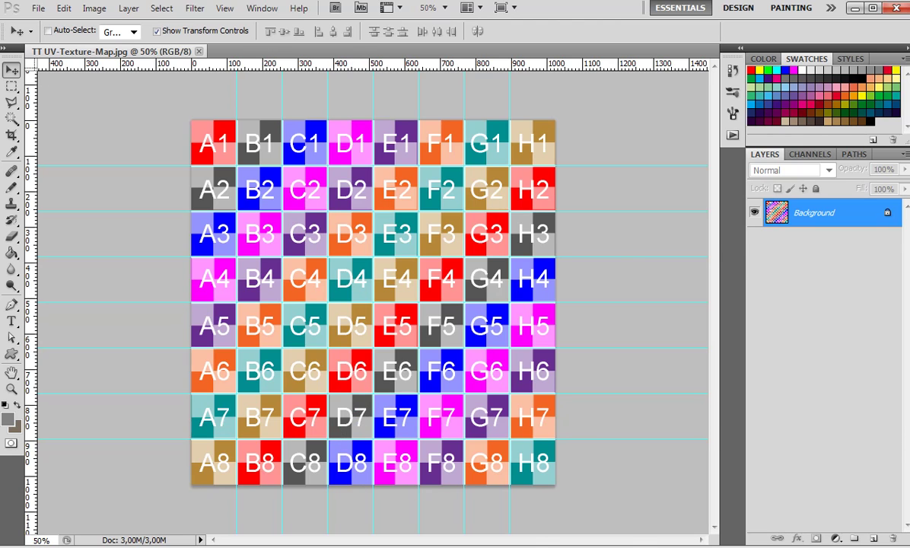
Place the TT Texture Belted Model I Collar image from the Belted Model I folder onto TT UV-Texture-Map.jpg in Photoshop
key("alt+Tab")
left_click(161, 521)
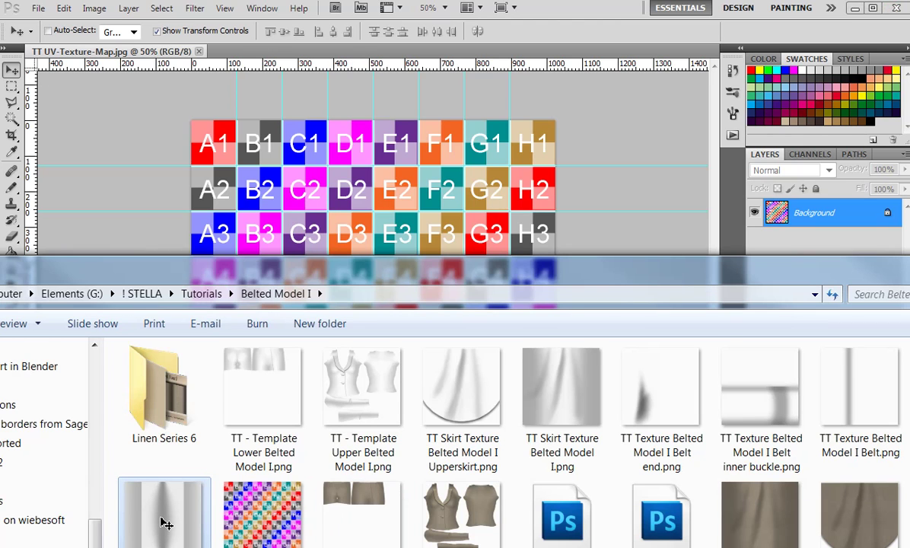
left_click_drag(166, 523, 308, 281)
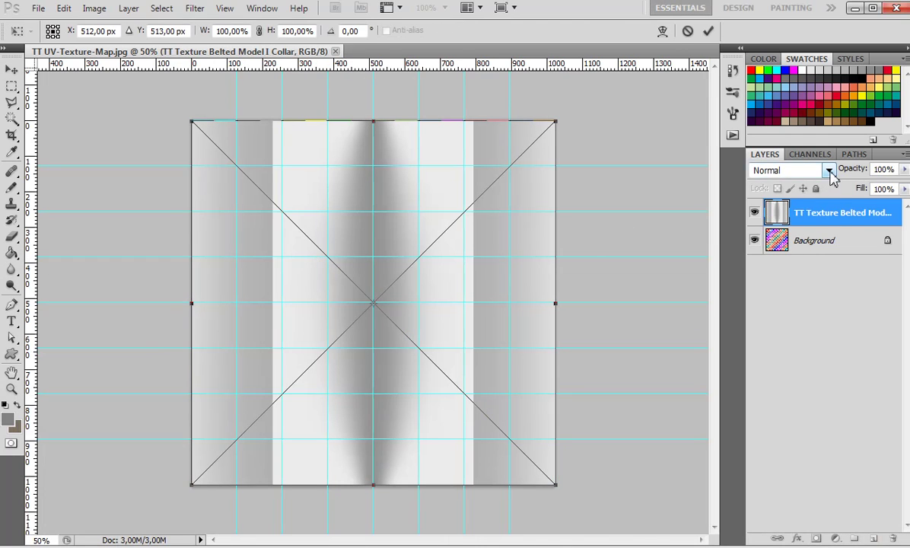
Set the placed collar layer's blend mode to Multiply, commit the placement and rasterize the layer
left_click(820, 171)
left_click(795, 253)
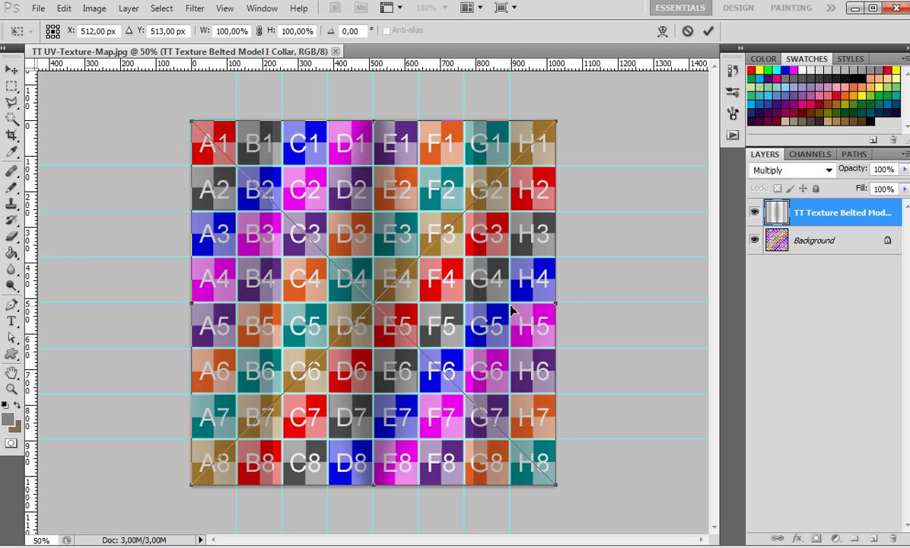
left_click(709, 32)
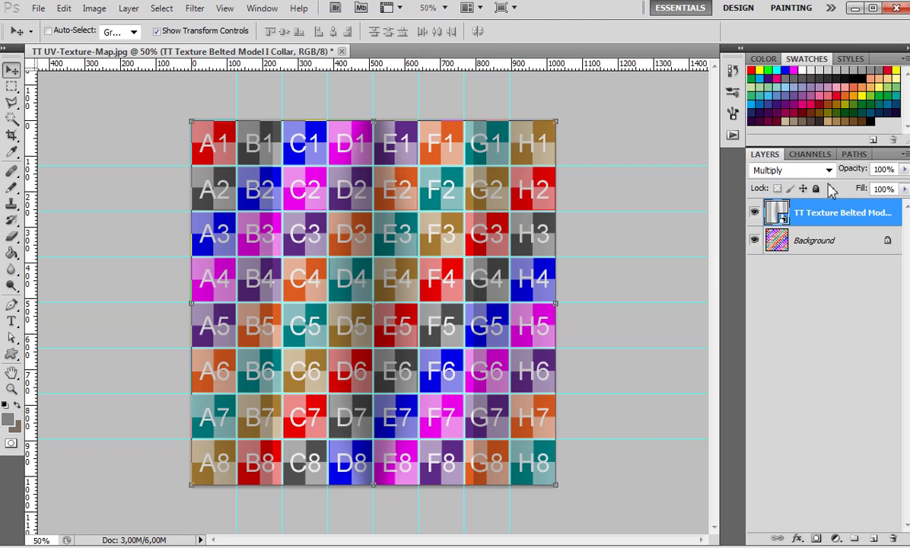
right_click(825, 215)
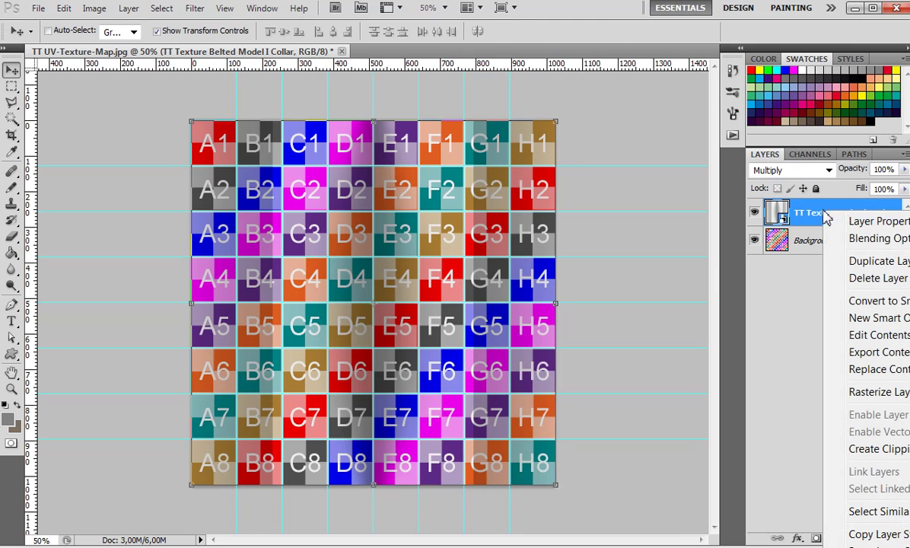
left_click(863, 396)
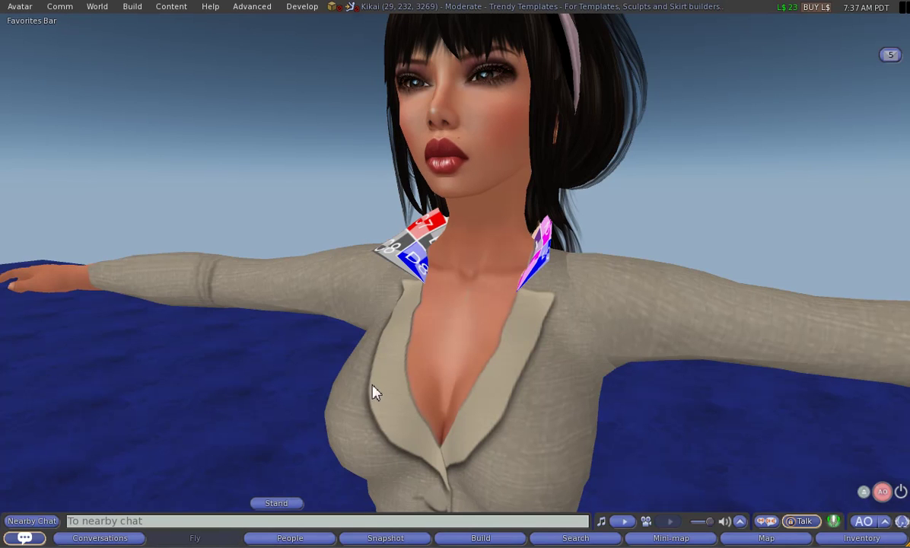
Switch to the Second Life viewer, detach the avatar's hair and examine the UV map tiles on the back of the collar
left_click_drag(517, 258, 459, 282)
key("Escape")
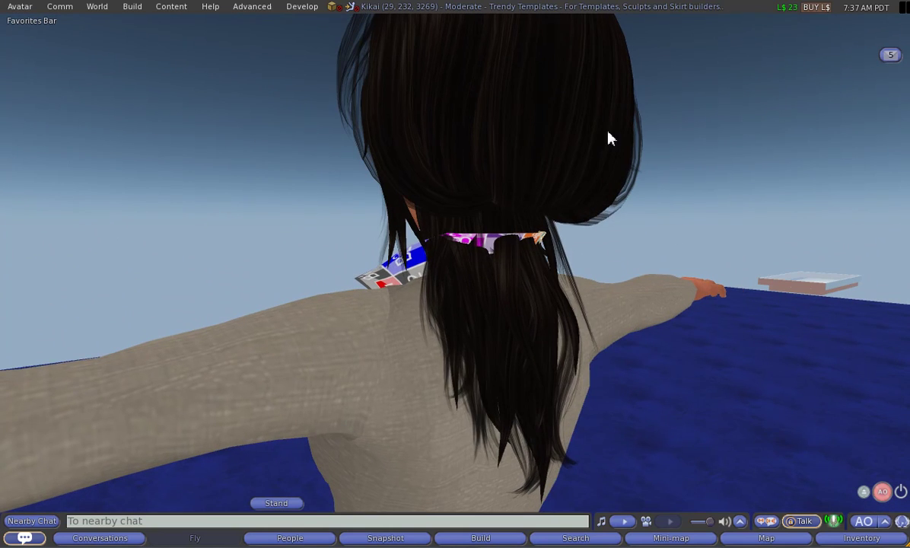
right_click(574, 145)
left_click(546, 145)
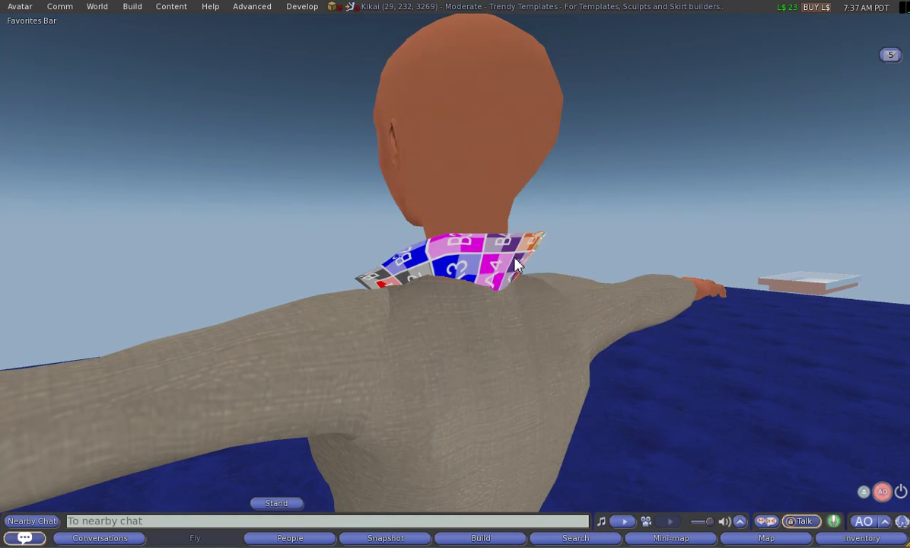
left_click(472, 252, "alt")
left_click_drag(460, 282, 457, 280)
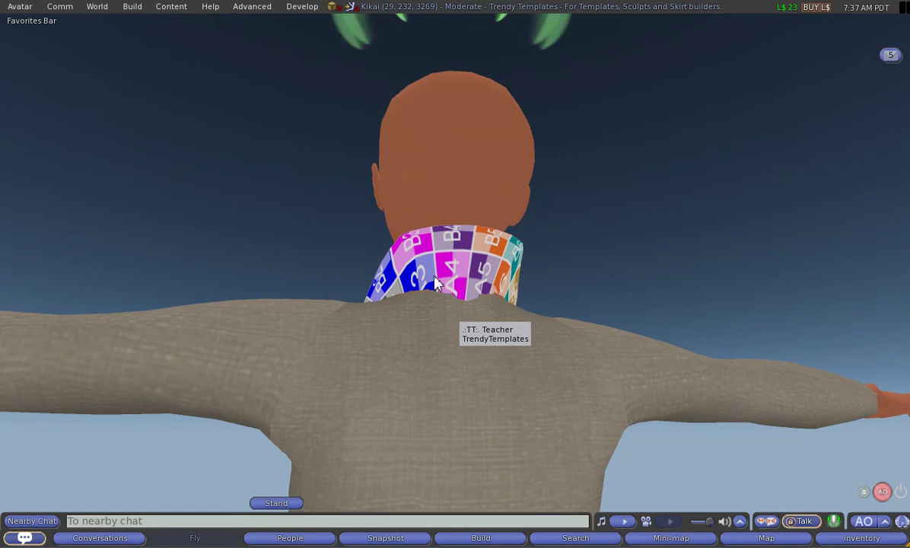
left_click_drag(458, 281, 459, 282)
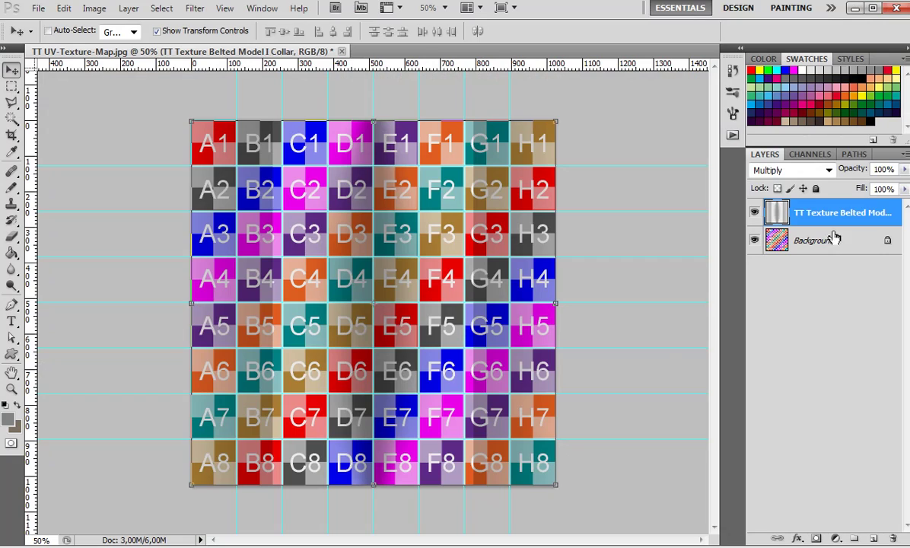
In Photoshop, add a new layer above Background and marquee-select the full height of columns A and B
left_click(835, 238)
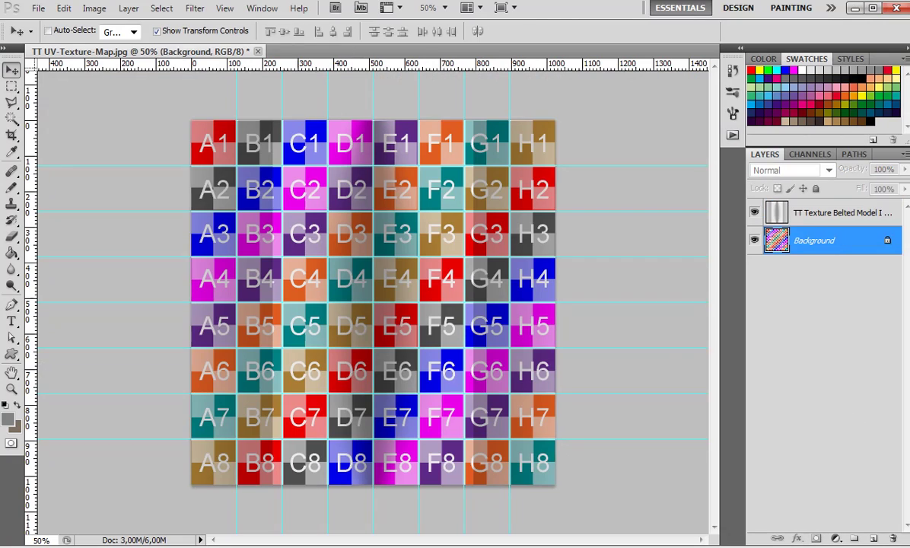
left_click(874, 539)
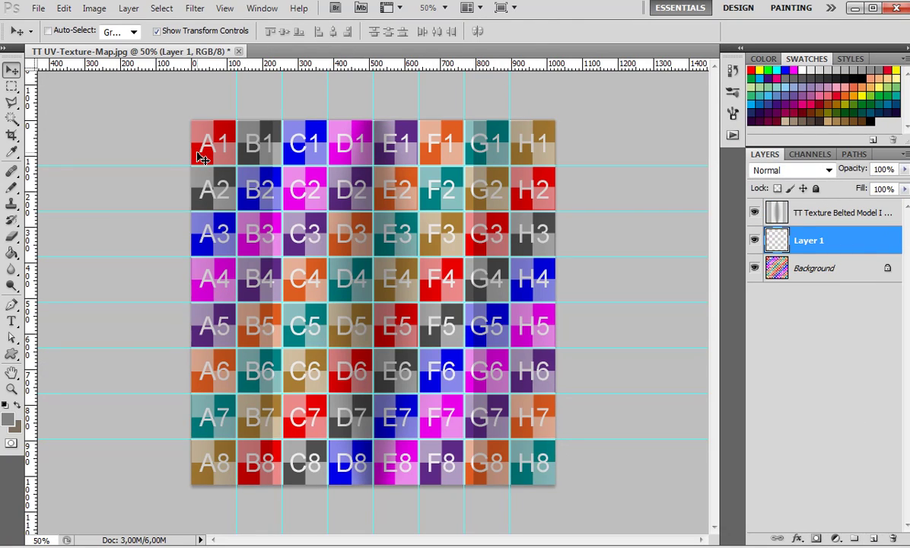
left_click(12, 86)
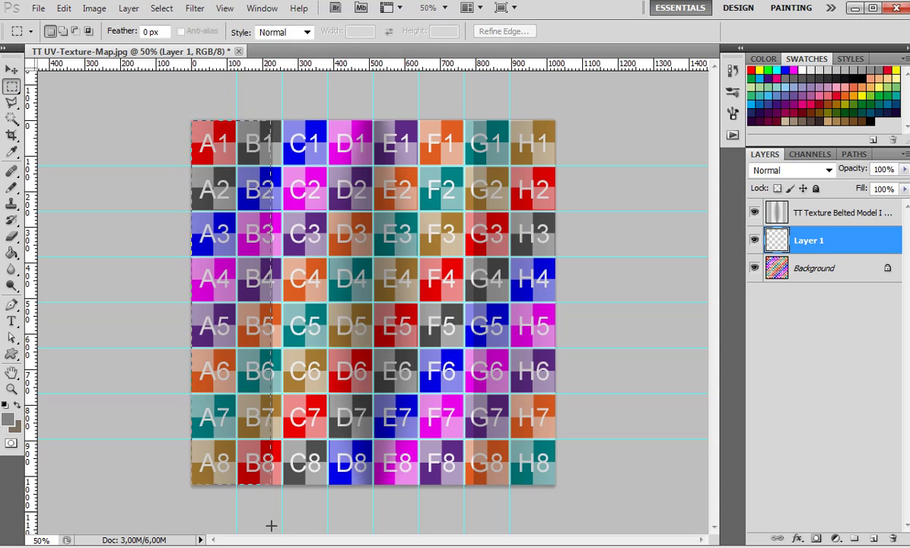
left_click_drag(281, 526, 286, 530)
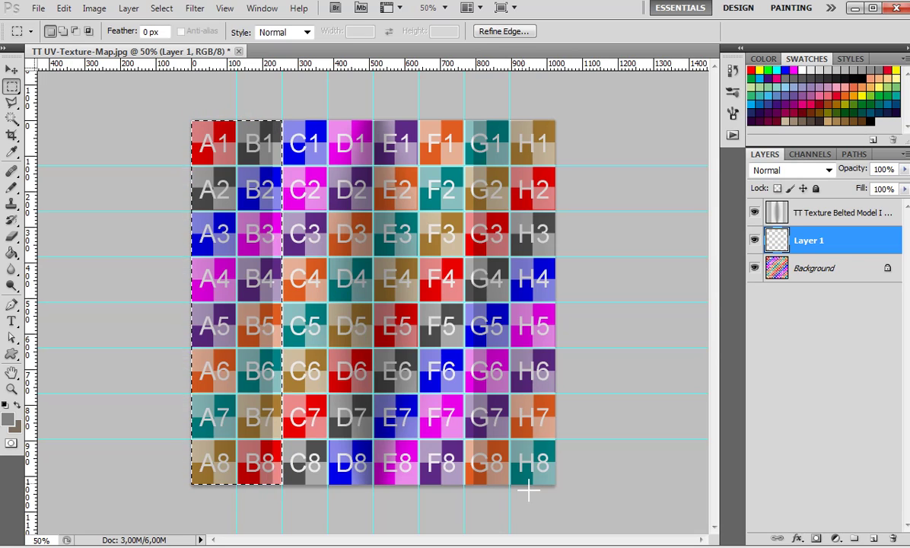
Reset and swap the foreground and background colors, and fill the selected columns on Layer 1 with white
key("d")
key("x")
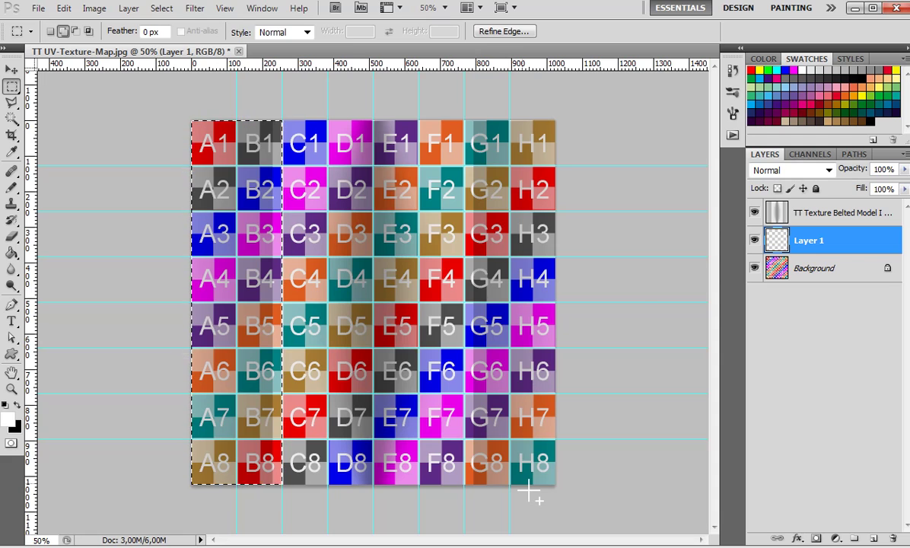
key("shift+BackSpace")
key("Return")
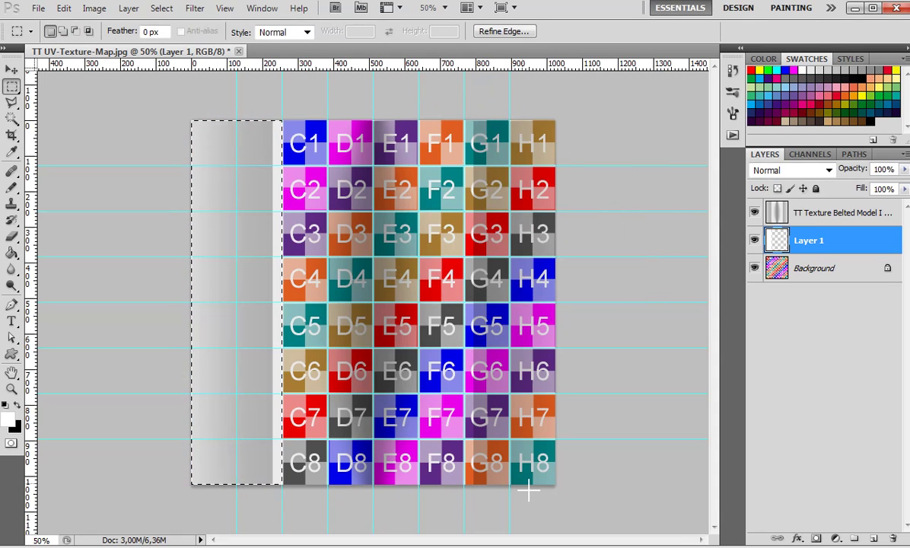
Apply a Pattern Overlay with the dark taupe linen pattern to Layer 1 and select the Background layer
double_click(847, 240)
left_click(411, 183)
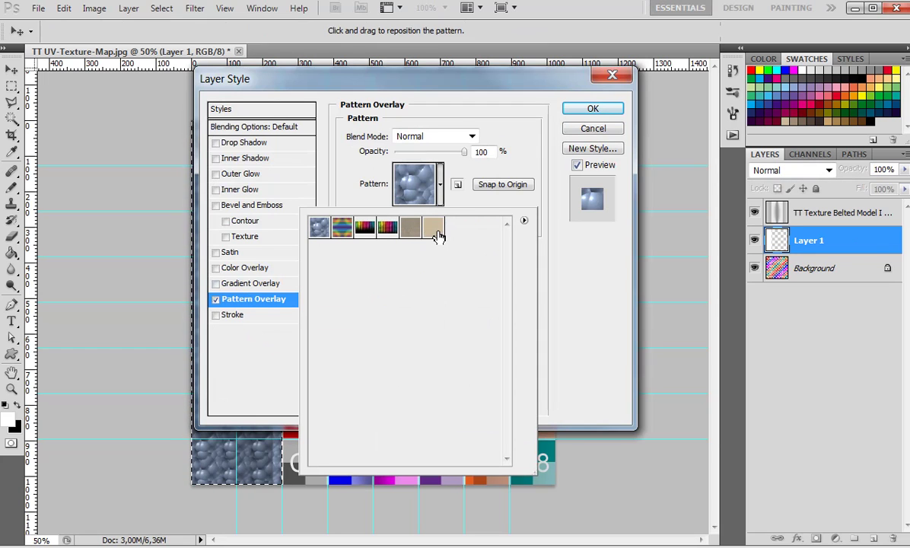
left_click(409, 229)
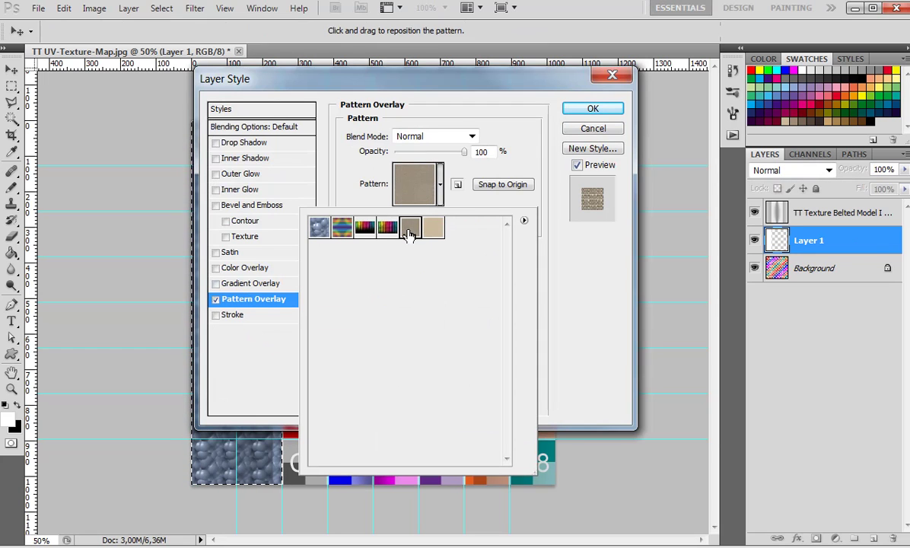
left_click(613, 111)
left_click(809, 295)
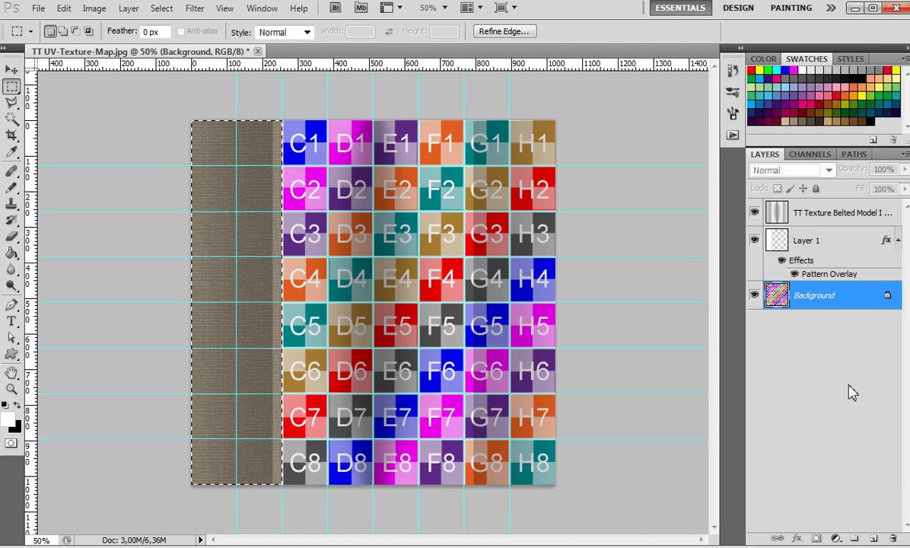
Add a new layer above Background, clear the selection and fill the whole layer with white
left_click(875, 539)
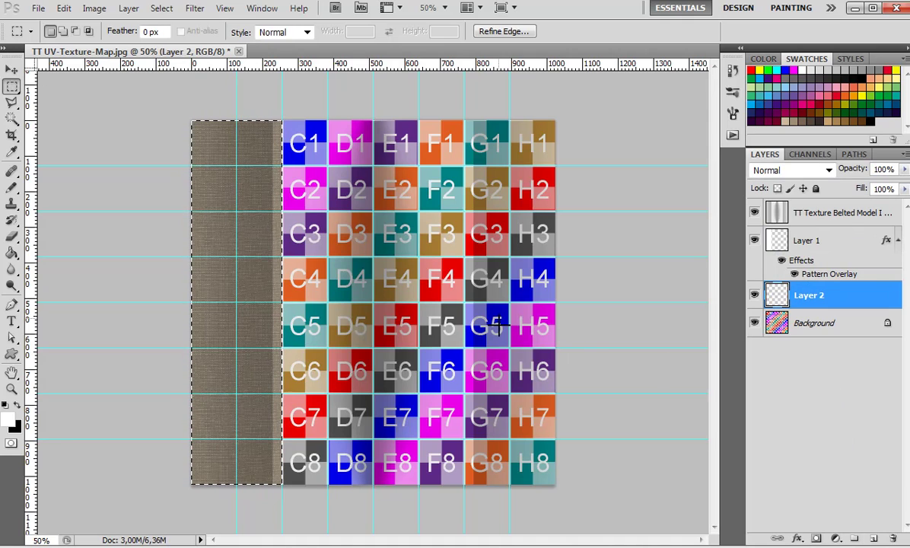
left_click(12, 254)
key("ctrl+d")
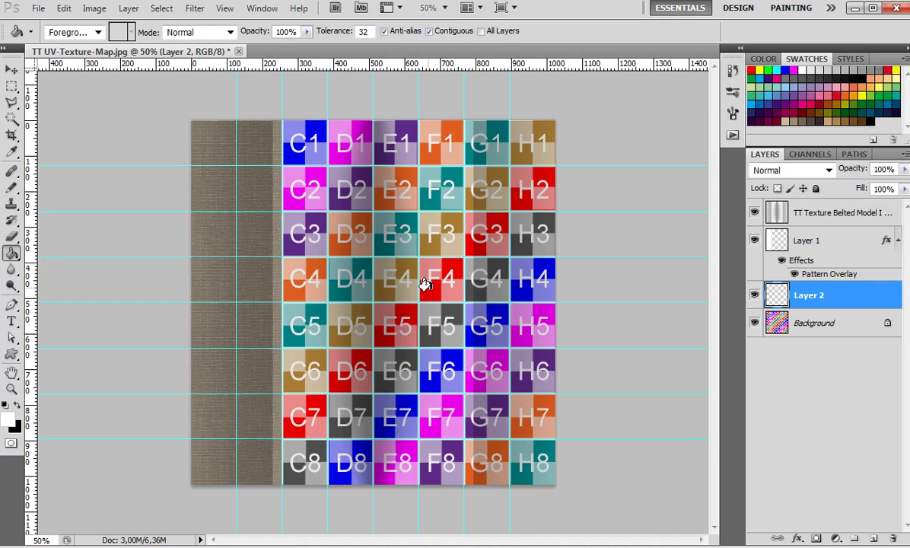
left_click(452, 312)
Apply a Pattern Overlay with the light beige linen pattern to Layer 2
double_click(851, 302)
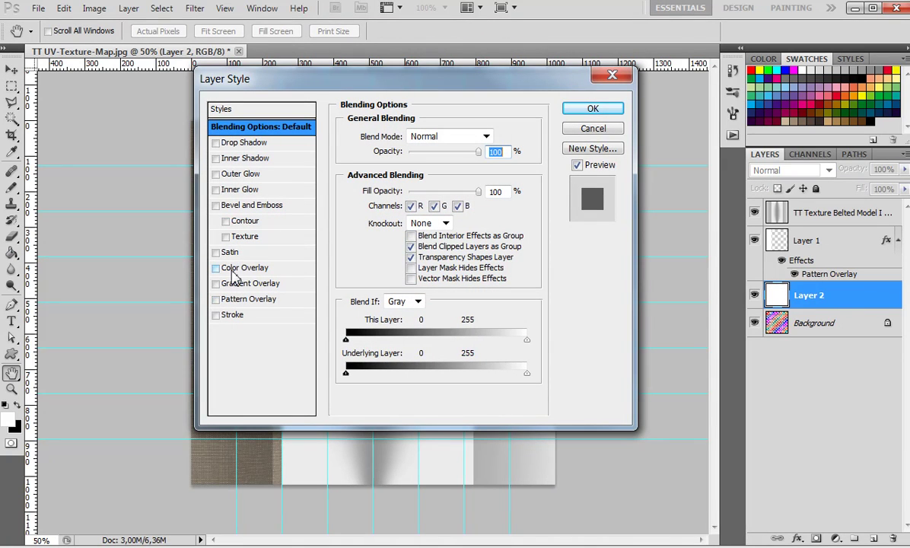
left_click(244, 300)
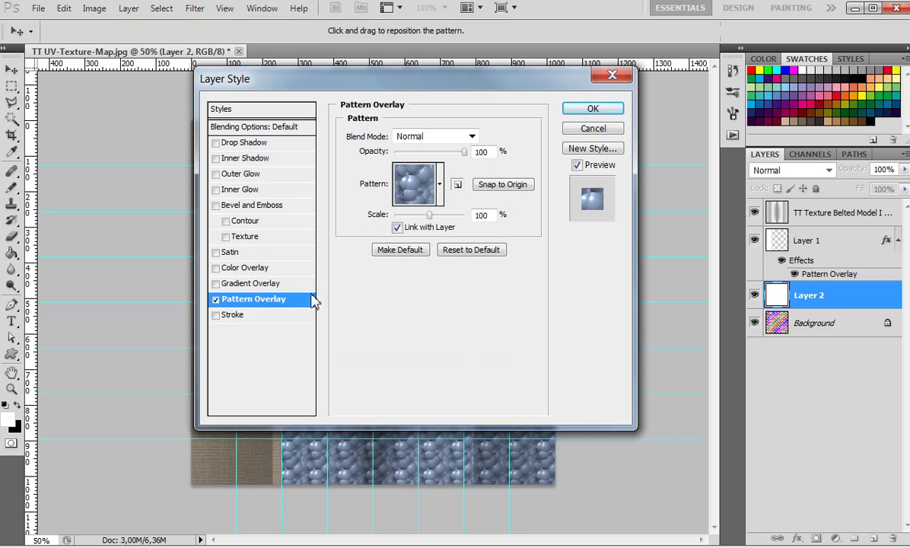
left_click(440, 184)
left_click(433, 227)
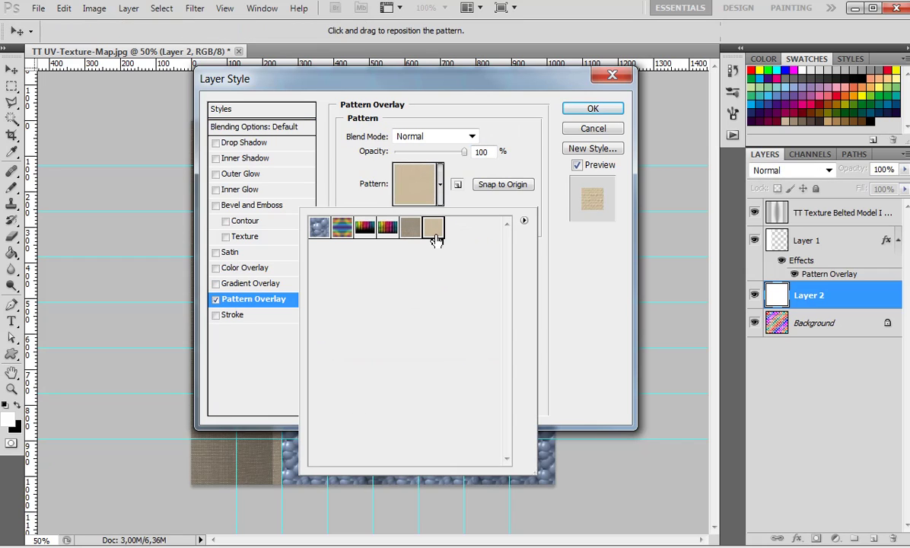
left_click(591, 109)
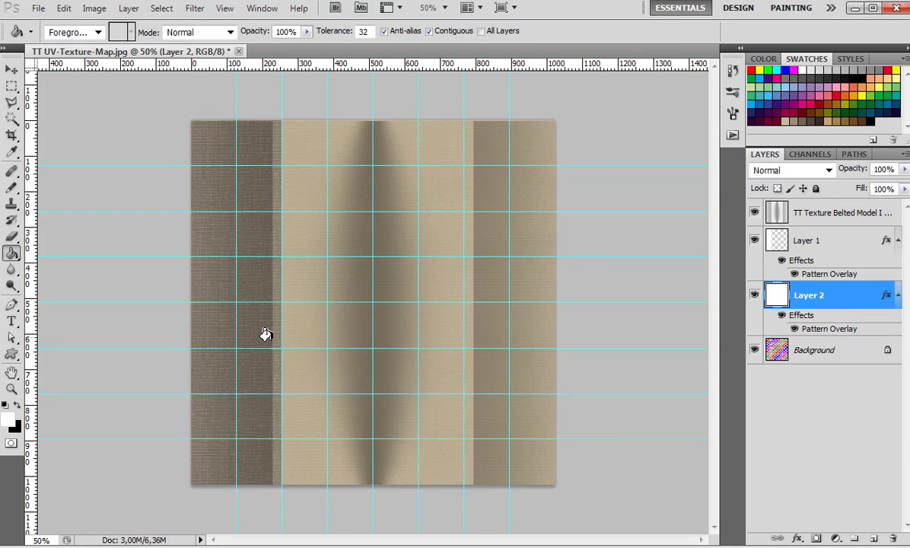
Save a JPEG copy of the texture over collar.jpg in the Belted Model I folder at maximum quality, 12
key("ctrl+shift+s")
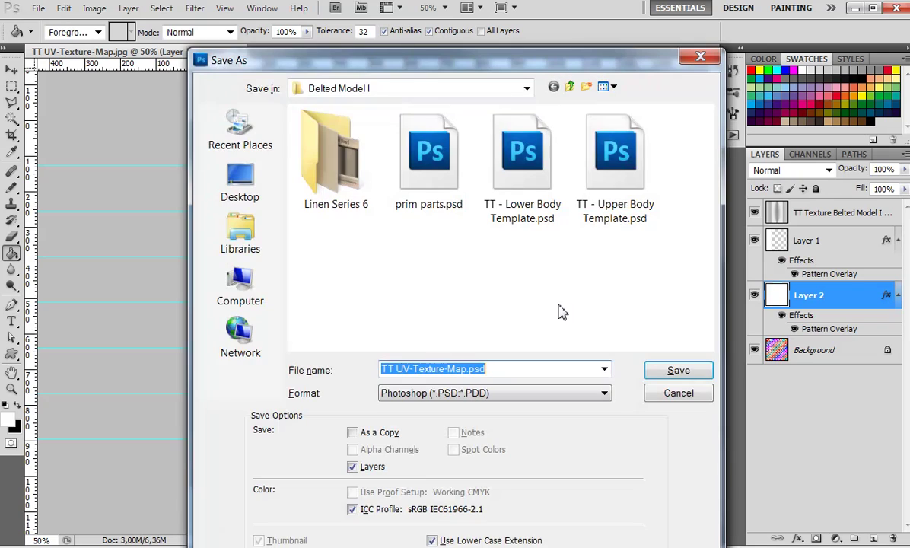
left_click(518, 396)
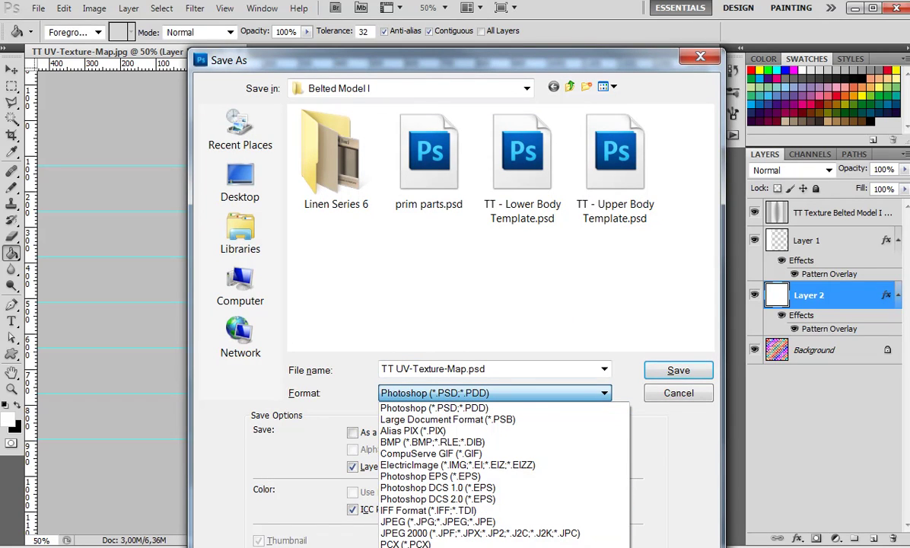
left_click(426, 522)
left_click(523, 156)
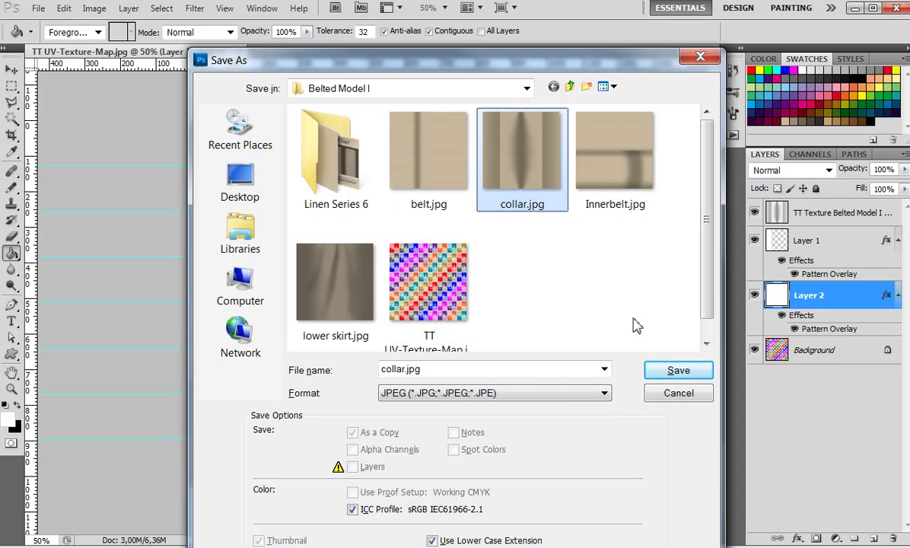
left_click(679, 371)
left_click(488, 151)
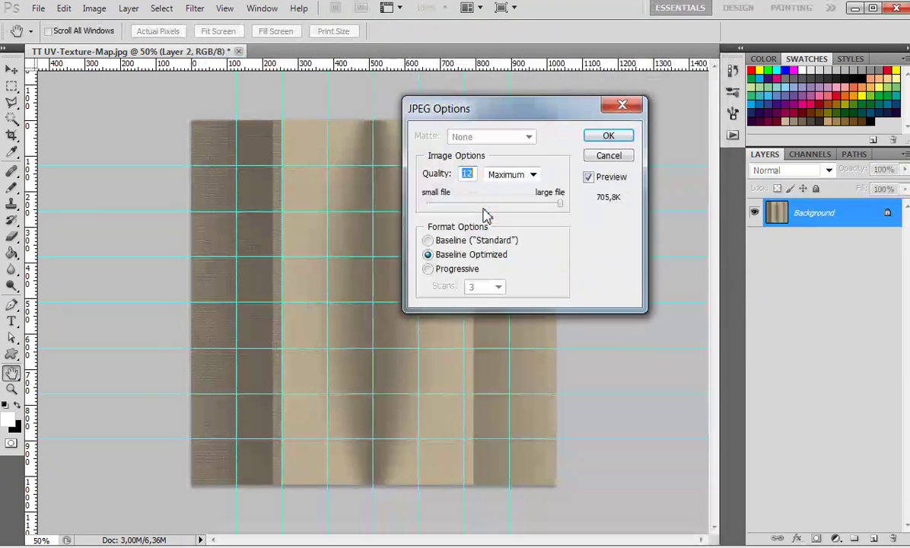
left_click(609, 139)
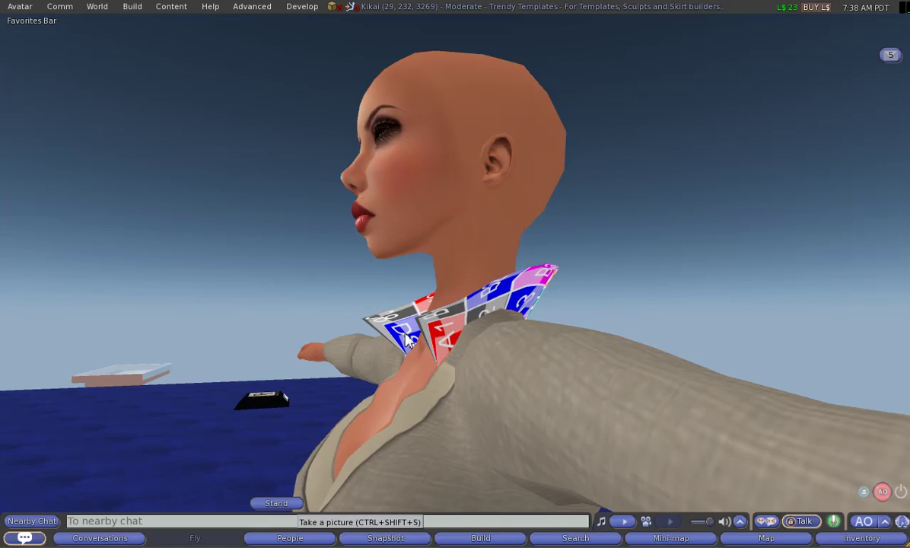
In the Second Life viewer, edit the collar and add collar.jpg to its texture picker as a local texture
right_click(428, 323)
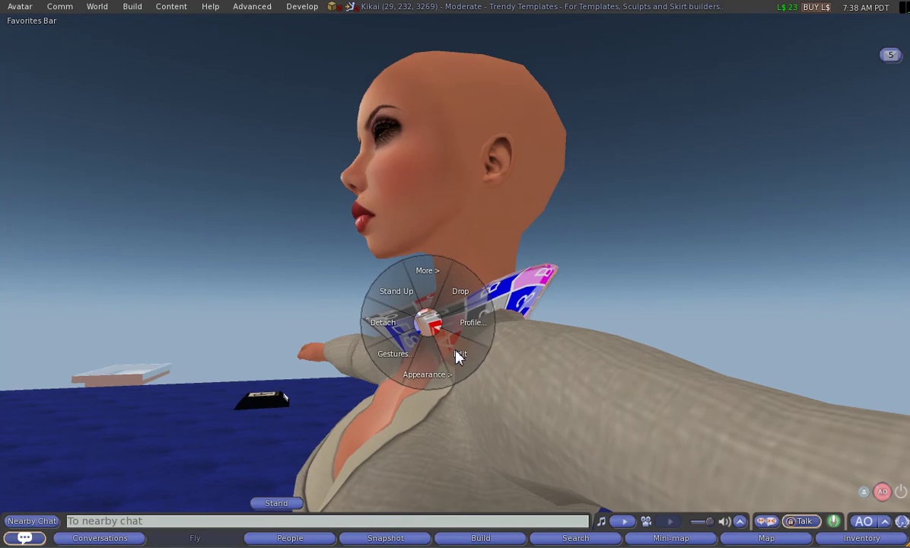
left_click(455, 355)
left_click(120, 215)
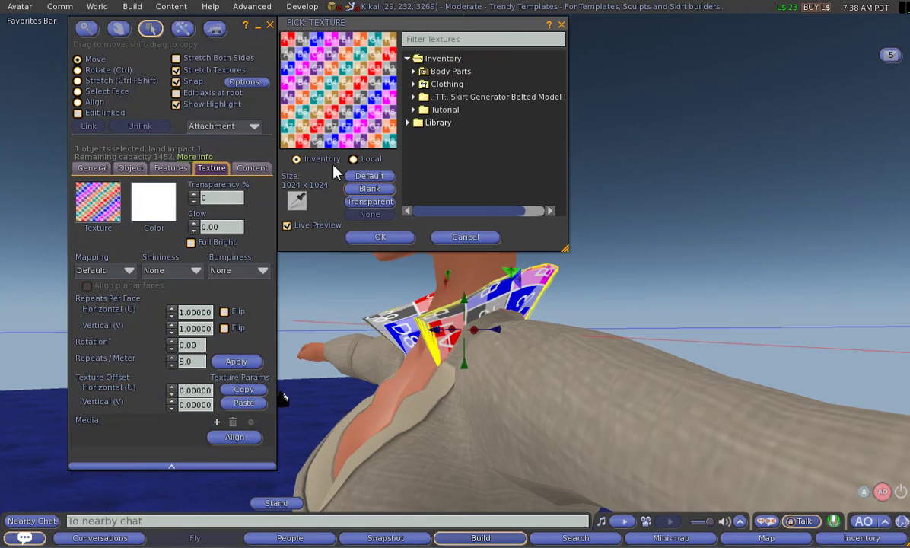
left_click(354, 160)
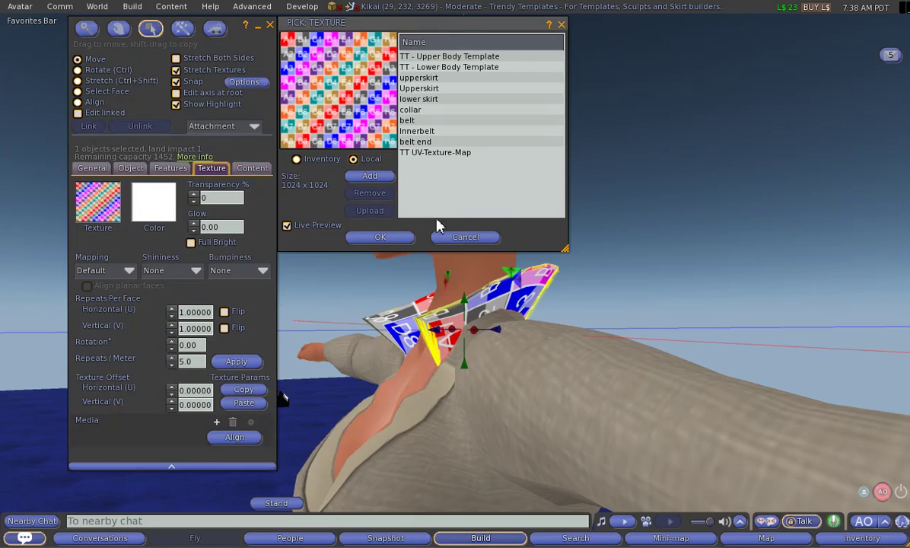
left_click(370, 176)
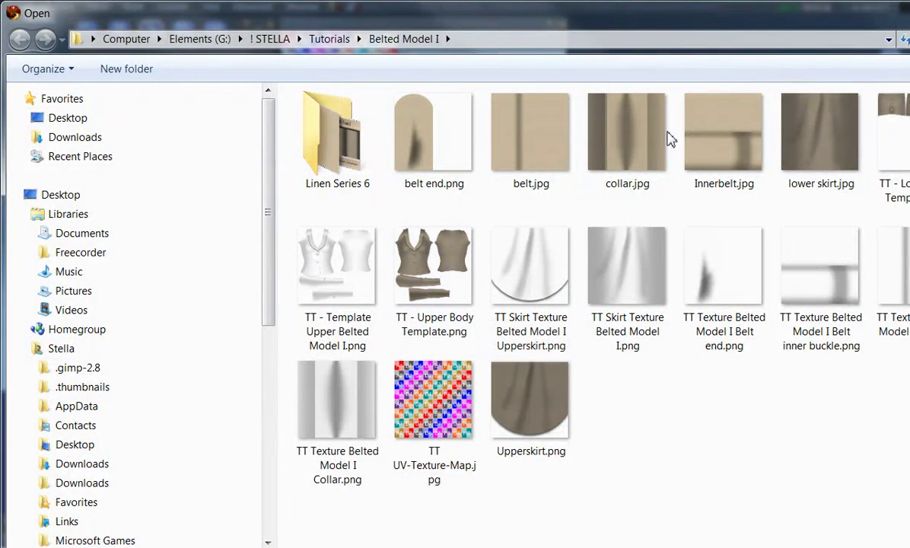
left_click(632, 132)
key("Return")
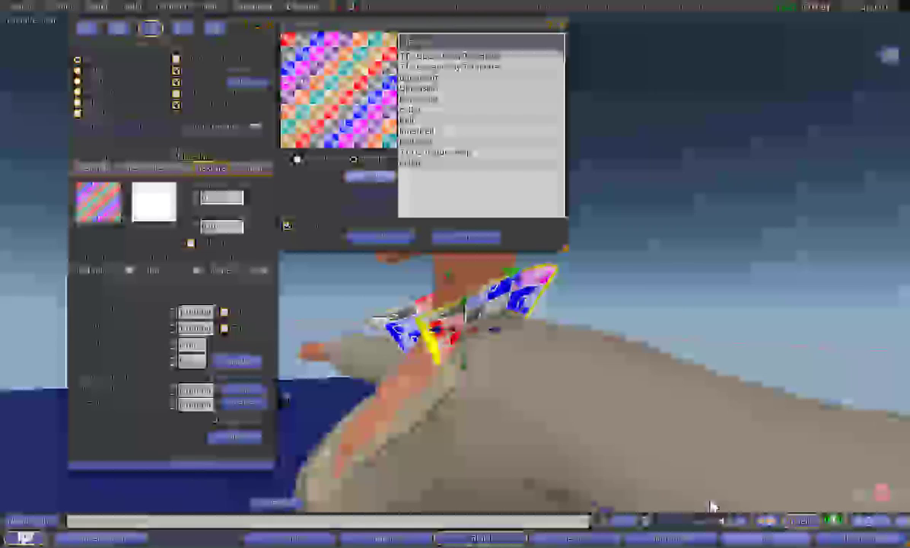
Apply the newly added local collar texture to the collar, check it on the avatar and close the build window
left_click(415, 163)
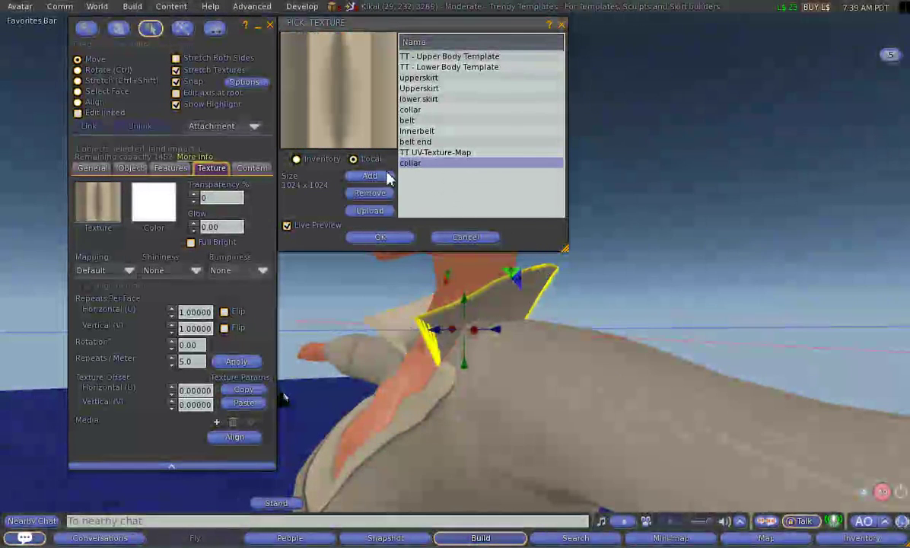
left_click(380, 237)
left_click_drag(481, 343, 465, 306)
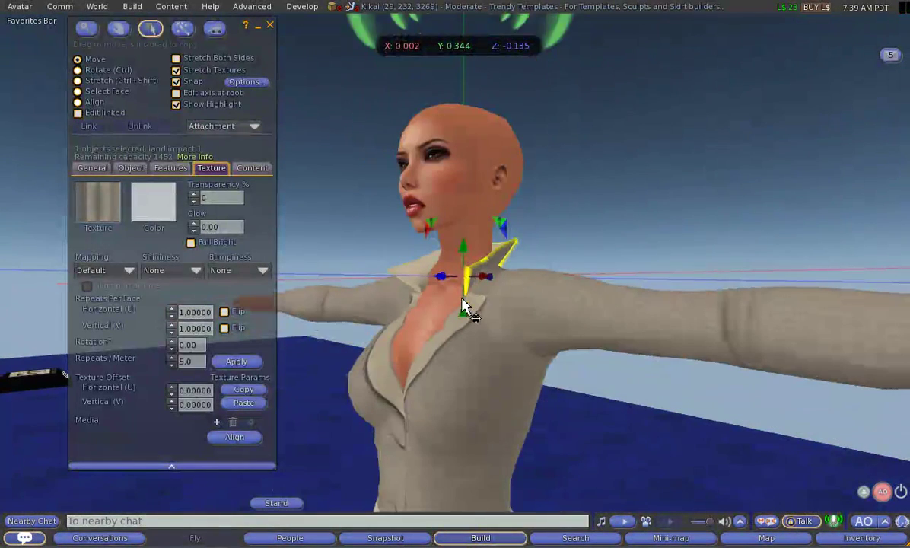
left_click(270, 26)
Open the belted skirt for editing with linked parts enabled and select the face of the hanging belt end
left_click_drag(462, 276, 455, 325)
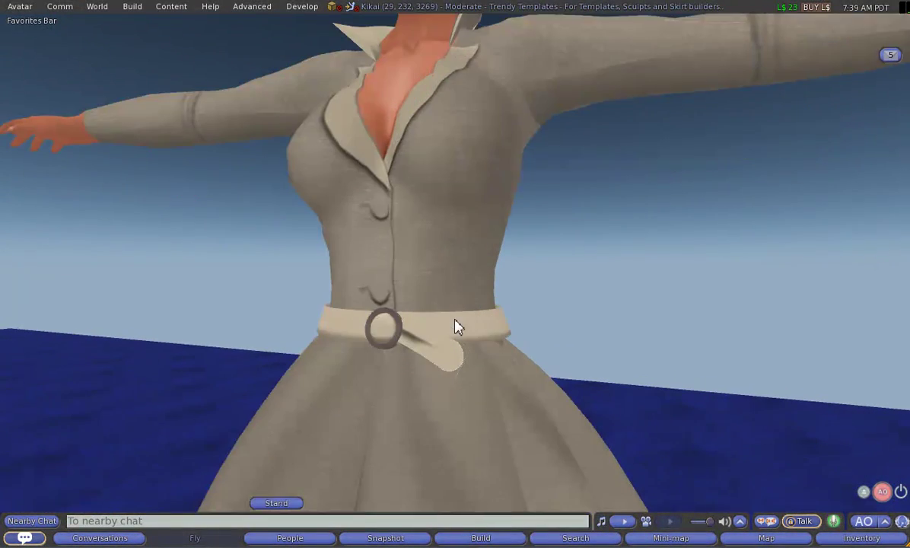
right_click(448, 371)
left_click(482, 400)
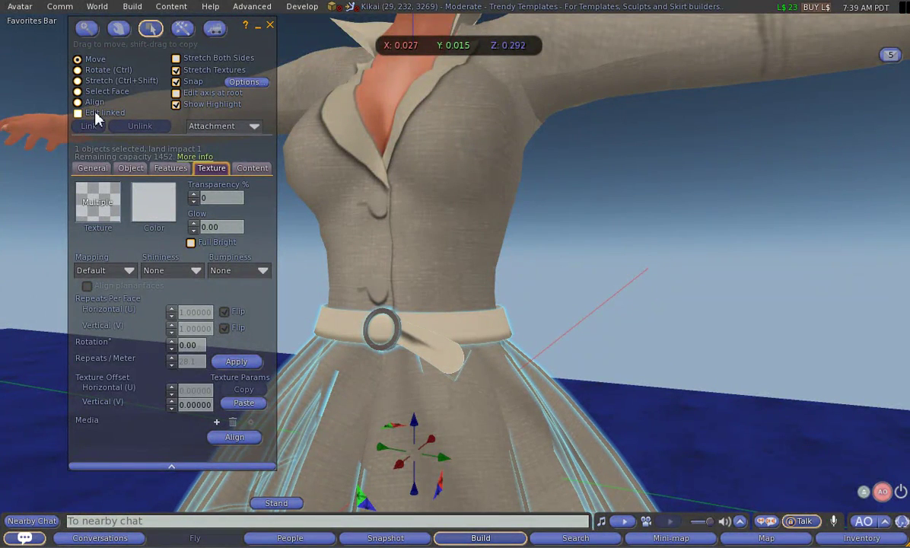
left_click(94, 112)
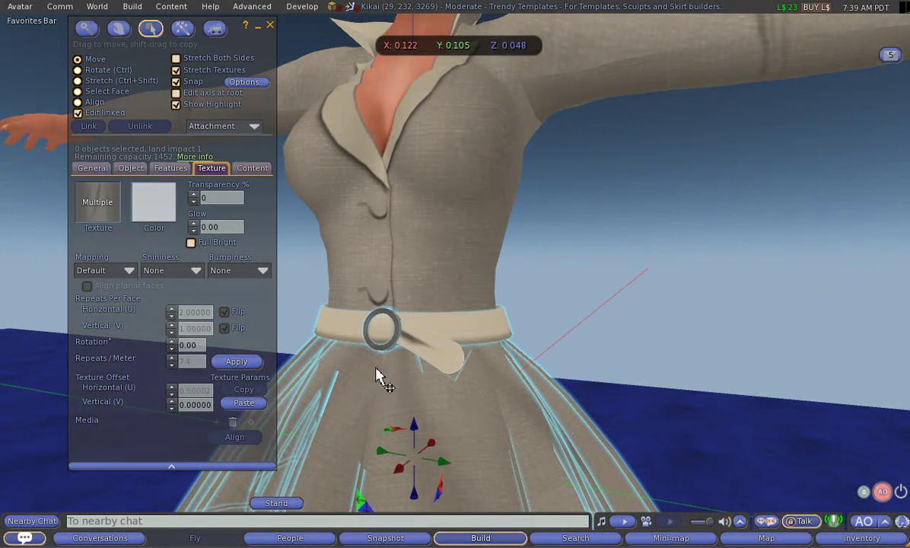
left_click(111, 93)
left_click(431, 352)
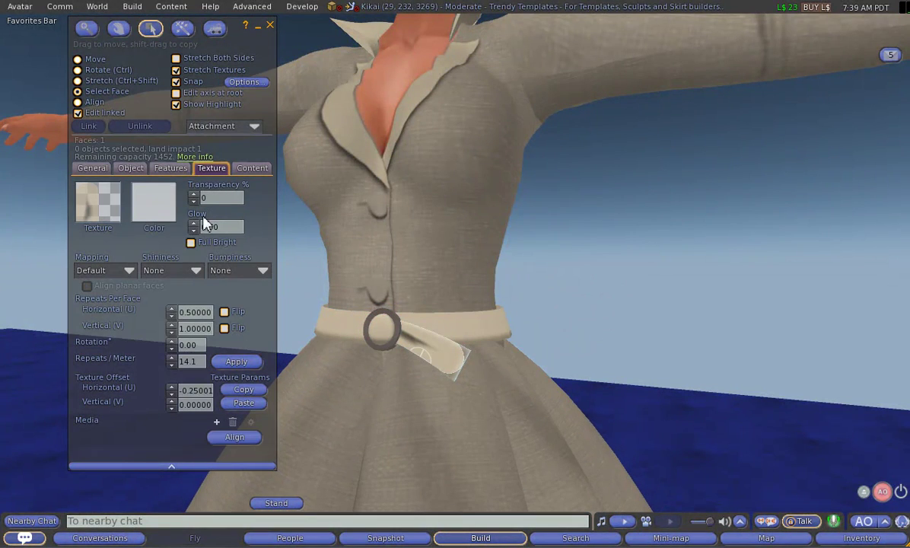
Apply the local TT UV-Texture-Map to the belt end face, look at its tiles and close the build window
left_click(97, 202)
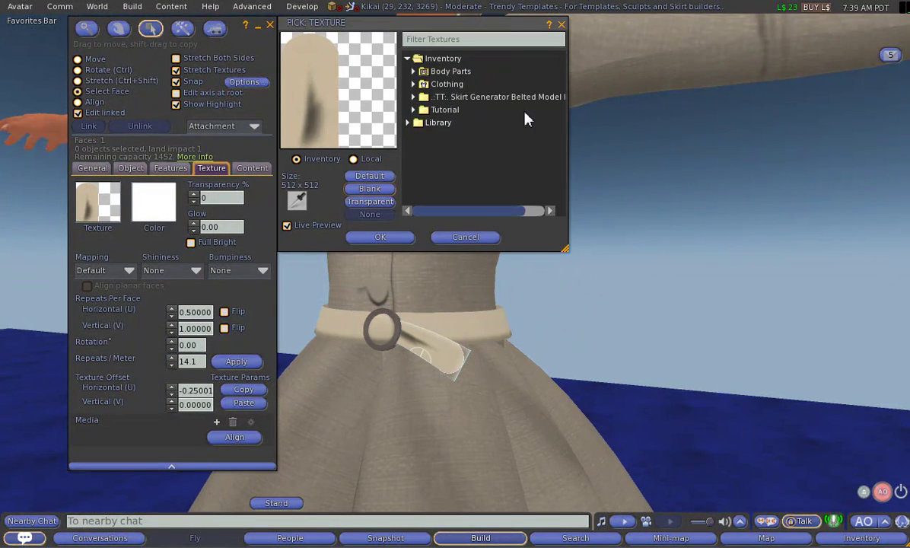
left_click(372, 163)
left_click(463, 153)
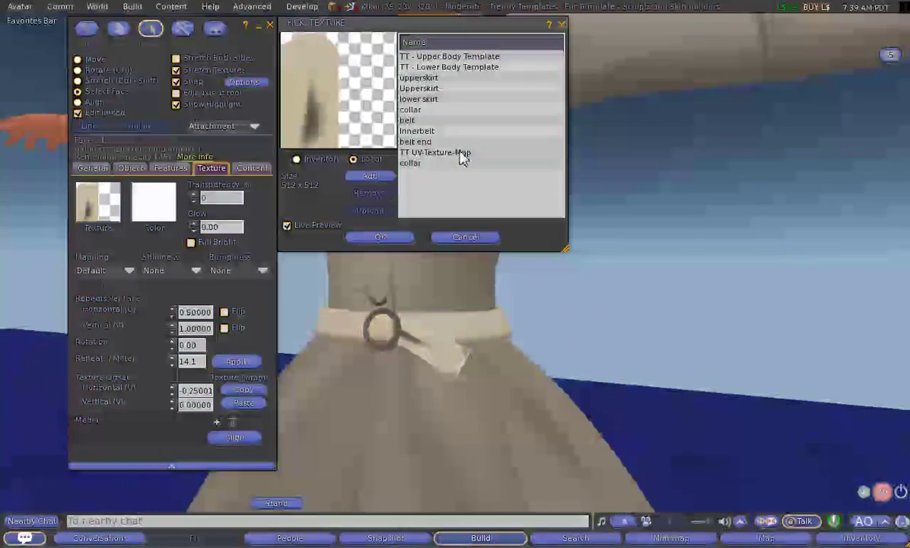
left_click(390, 238)
left_click_drag(421, 357, 495, 293, "alt")
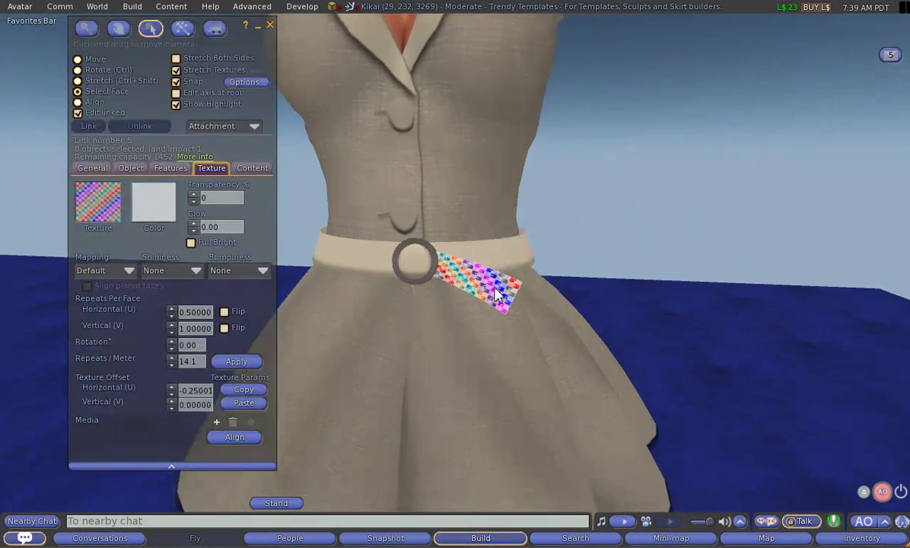
key("Escape")
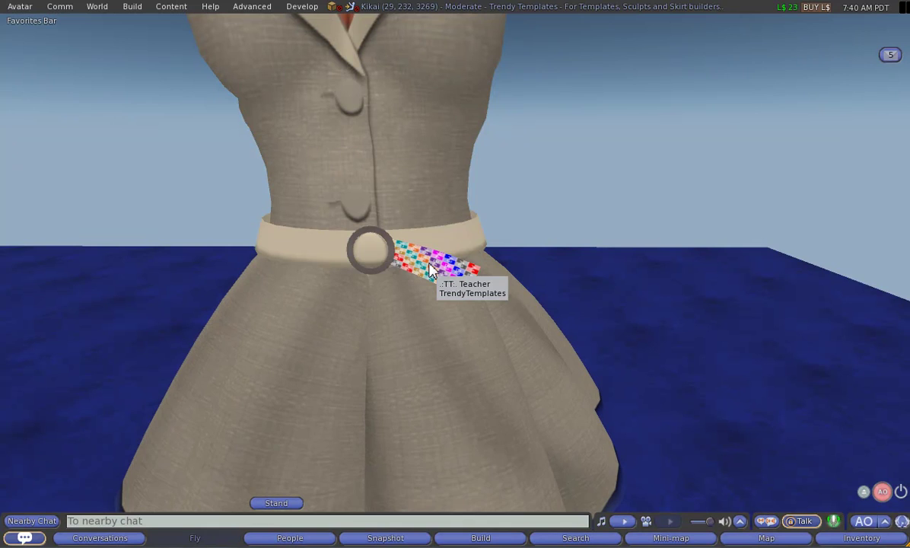
Switch to Photoshop to isolate the Background UV map, and return to the Second Life viewer to look at the whole outfit
key("ctrl+shift+s")
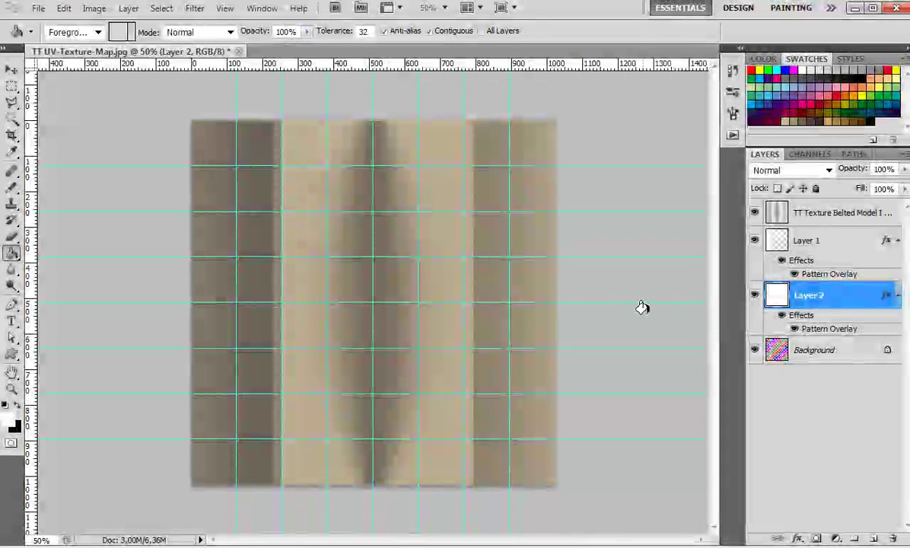
left_click(756, 296)
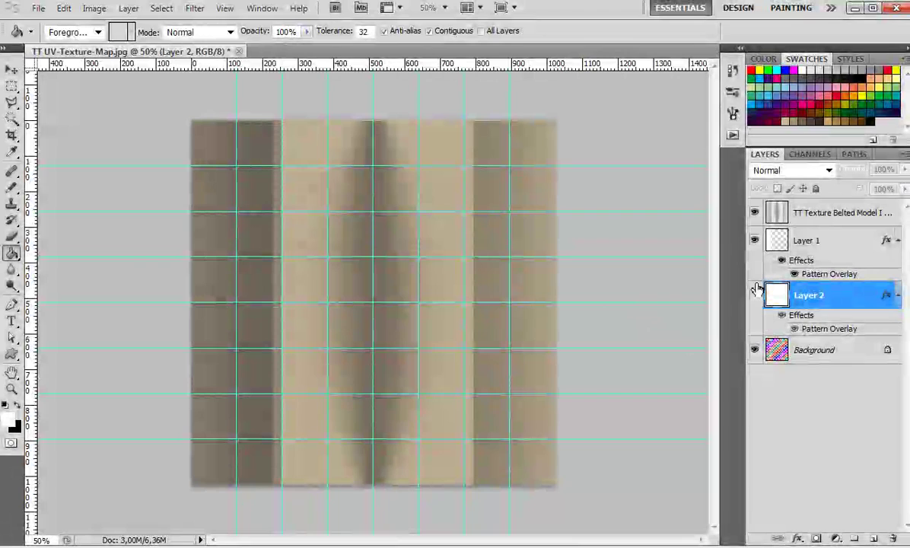
left_click(754, 350, "alt")
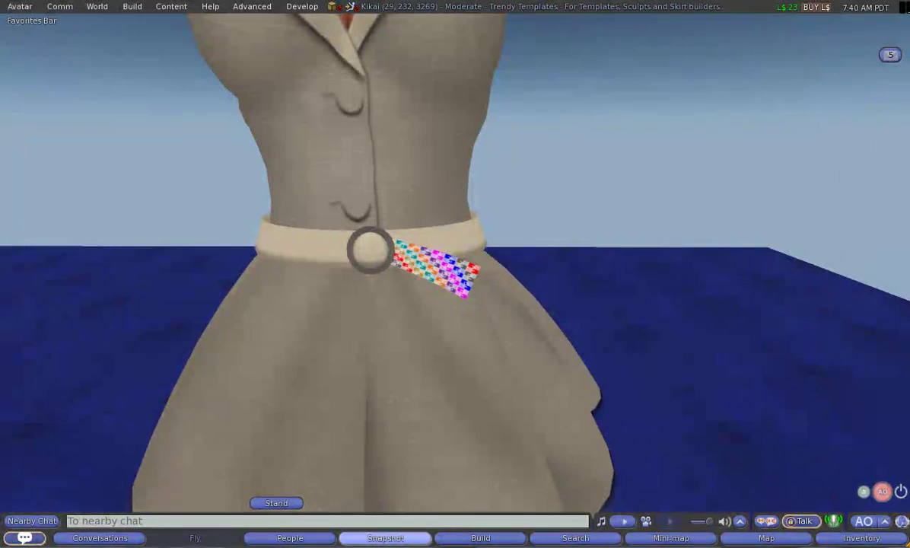
scroll(561, 287, "down", 5)
scroll(561, 282, "down", 2)
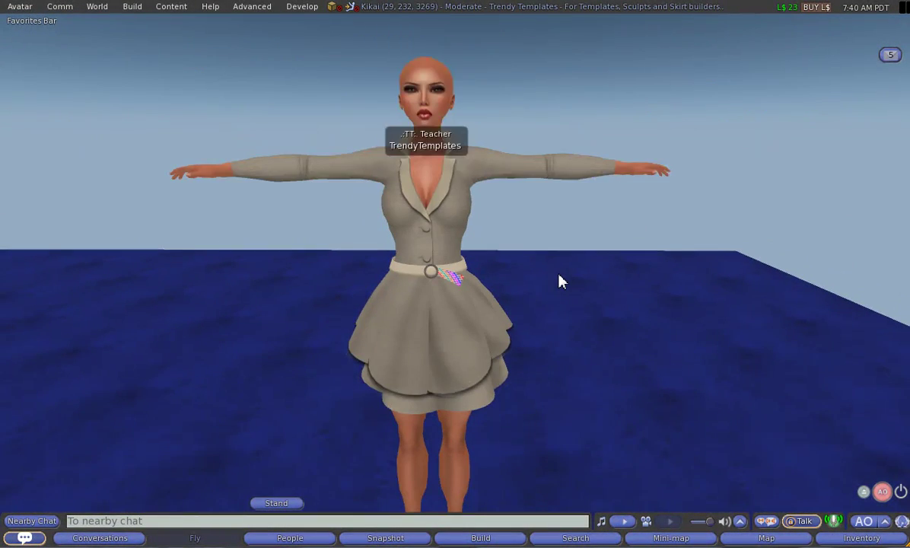